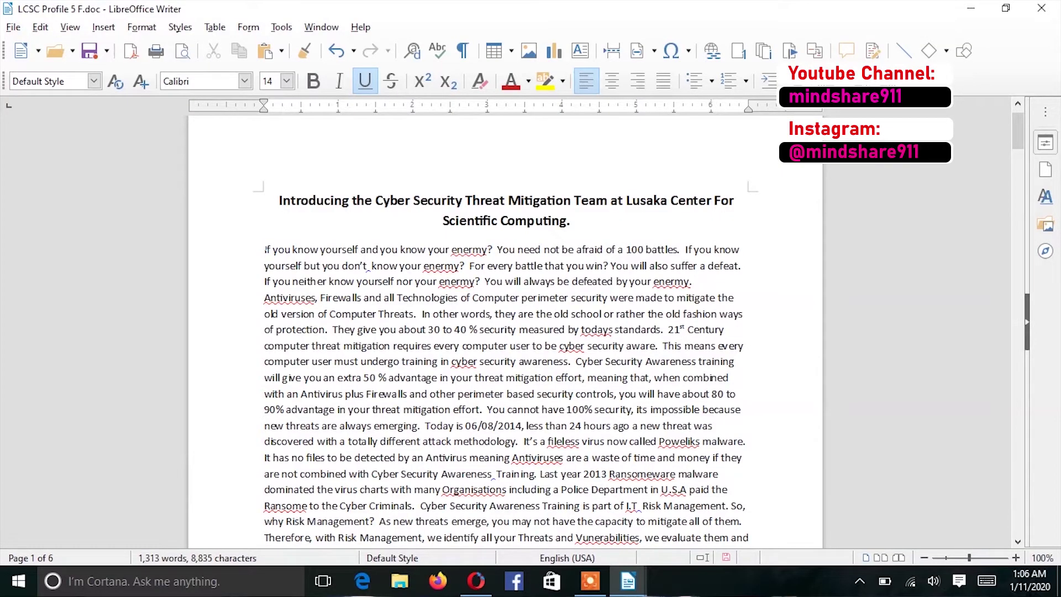
- Select the text from 'If you know yourself' down to the newly-discovered-threat line, then deselect
{"action": "key", "text": "shift+Right"}
{"action": "key", "text": "shift+Right"}
{"action": "key", "text": "shift+Right"}
{"action": "key", "text": "shift+Right"}
{"action": "key", "text": "shift+Right"}
{"action": "key", "text": "shift+Right"}
{"action": "key", "text": "shift+Right"}
{"action": "key", "text": "shift+Right"}
{"action": "key", "text": "shift+Right"}
{"action": "key", "text": "shift+Right"}
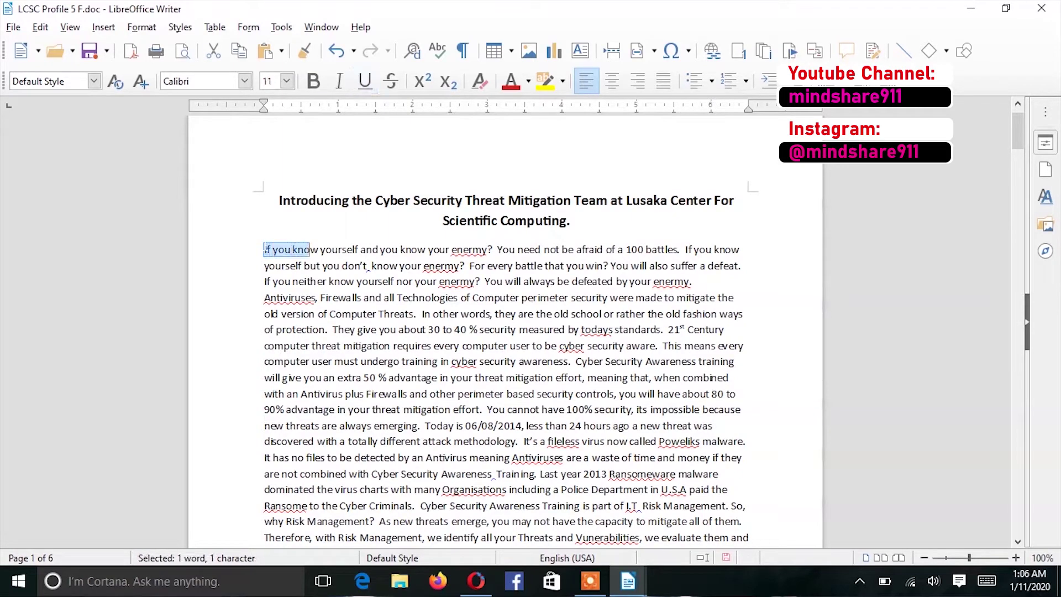
{"action": "key", "text": "shift+Right"}
{"action": "key", "text": "shift+Right"}
{"action": "key", "text": "shift+Right"}
{"action": "key", "text": "shift+Right"}
{"action": "key", "text": "shift+Right"}
{"action": "key", "text": "shift+Right"}
{"action": "key", "text": "shift+Right"}
{"action": "key", "text": "shift+Right"}
{"action": "key", "text": "shift+Right"}
{"action": "key", "text": "shift+Right"}
{"action": "key", "text": "shift+Right"}
{"action": "key", "text": "shift+Right"}
{"action": "key", "text": "shift+Right"}
{"action": "key", "text": "shift+Right"}
{"action": "key", "text": "shift+Right"}
{"action": "key", "text": "shift+Right"}
{"action": "key", "text": "shift+Right"}
{"action": "key", "text": "shift+Right"}
{"action": "key", "text": "shift+Right"}
{"action": "key", "text": "shift+Right"}
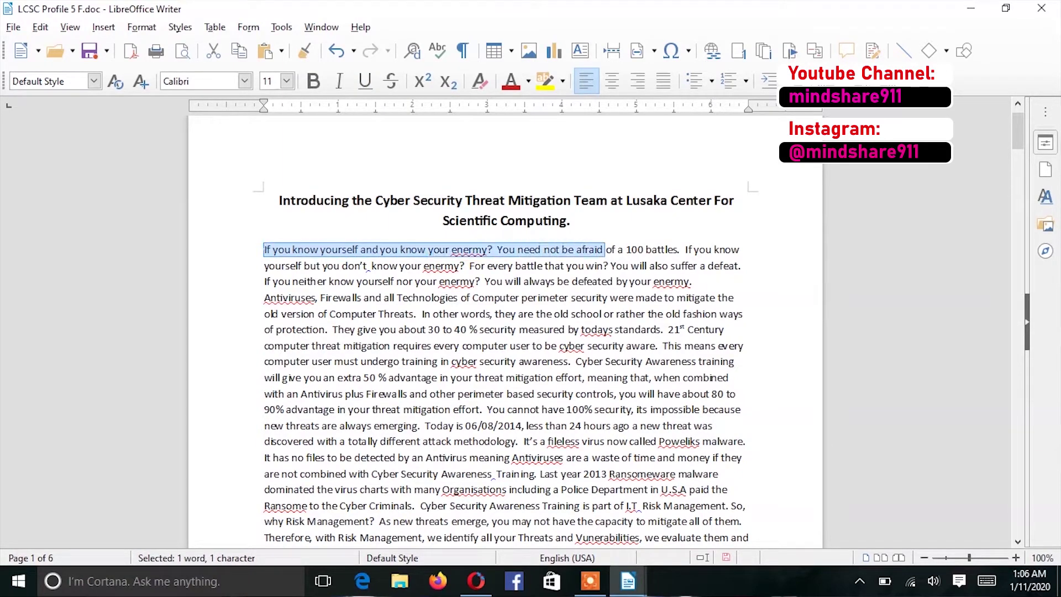
{"action": "key", "text": "shift+Right"}
{"action": "key", "text": "shift+Right"}
{"action": "key", "text": "shift+Right"}
{"action": "key", "text": "shift+Right"}
{"action": "key", "text": "shift+Right"}
{"action": "key", "text": "shift+Right"}
{"action": "key", "text": "shift+Right"}
{"action": "key", "text": "shift+Right"}
{"action": "key", "text": "shift+Right"}
{"action": "key", "text": "shift+Right"}
{"action": "key", "text": "shift+Right"}
{"action": "key", "text": "shift+Right"}
{"action": "key", "text": "shift+Right"}
{"action": "key", "text": "shift+Right"}
{"action": "key", "text": "shift+Right"}
{"action": "key", "text": "shift+Right"}
{"action": "key", "text": "shift+Right"}
{"action": "key", "text": "shift+Right"}
{"action": "key", "text": "shift+Right"}
{"action": "key", "text": "shift+Right"}
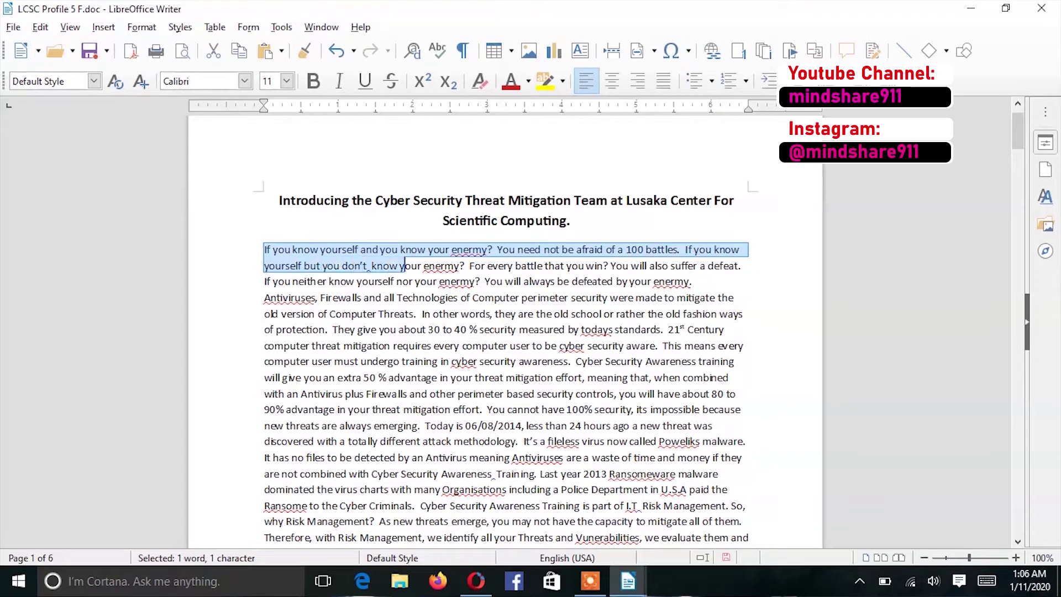
{"action": "key", "text": "shift+Right"}
{"action": "key", "text": "shift+Right"}
{"action": "key", "text": "shift+Right"}
{"action": "key", "text": "shift+Right"}
{"action": "key", "text": "shift+Right"}
{"action": "key", "text": "shift+Right"}
{"action": "key", "text": "shift+Right"}
{"action": "key", "text": "shift+Right"}
{"action": "key", "text": "shift+Right"}
{"action": "key", "text": "shift+Right"}
{"action": "key", "text": "shift+Right"}
{"action": "key", "text": "shift+Right"}
{"action": "key", "text": "shift+Right"}
{"action": "key", "text": "shift+Right"}
{"action": "key", "text": "shift+Right"}
{"action": "key", "text": "shift+Right"}
{"action": "key", "text": "shift+Right"}
{"action": "key", "text": "shift+Right"}
{"action": "key", "text": "shift+Right"}
{"action": "key", "text": "shift+Right"}
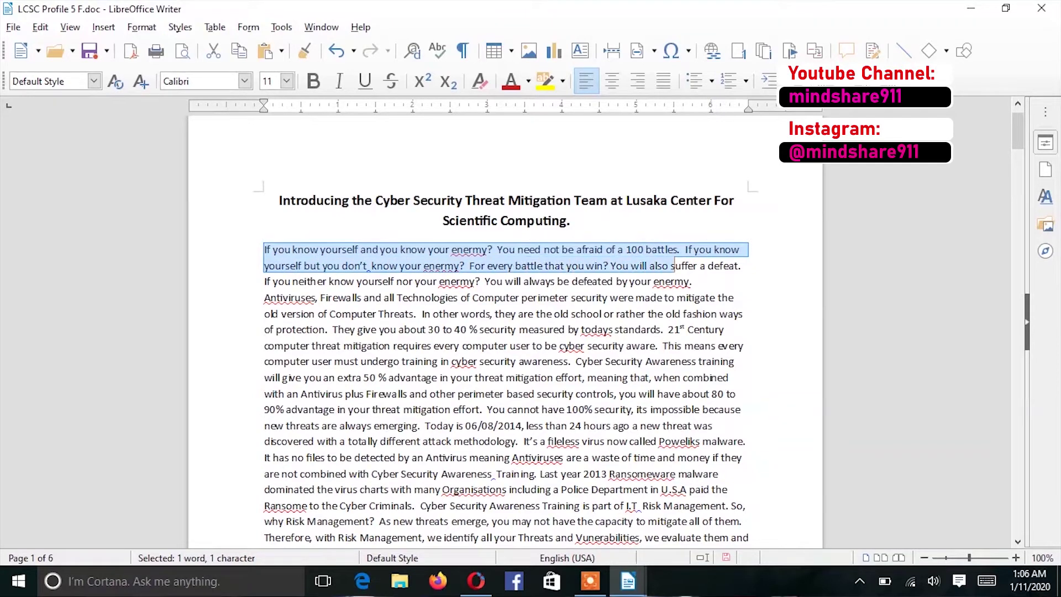
{"action": "key", "text": "shift+Right"}
{"action": "key", "text": "shift+Right"}
{"action": "key", "text": "shift+Right"}
{"action": "key", "text": "shift+Right"}
{"action": "key", "text": "shift+Right"}
{"action": "key", "text": "shift+Right"}
{"action": "key", "text": "shift+Right"}
{"action": "key", "text": "shift+Right"}
{"action": "key", "text": "shift+Right"}
{"action": "key", "text": "shift+Right"}
{"action": "key", "text": "shift+Right"}
{"action": "key", "text": "shift+Right"}
{"action": "key", "text": "shift+Right"}
{"action": "key", "text": "shift+Right"}
{"action": "key", "text": "shift+Right"}
{"action": "key", "text": "shift+Right"}
{"action": "key", "text": "shift+Right"}
{"action": "key", "text": "shift+Right"}
{"action": "key", "text": "shift+Right"}
{"action": "key", "text": "shift+Right"}
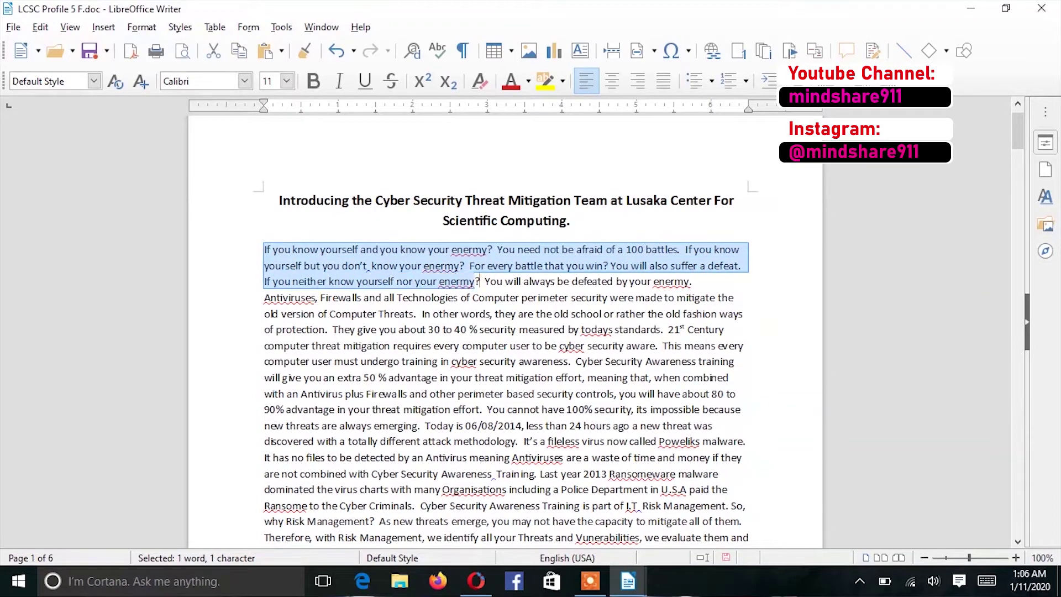
{"action": "key", "text": "shift+Right"}
{"action": "key", "text": "shift+Right"}
{"action": "key", "text": "shift+Right"}
{"action": "key", "text": "shift+Right"}
{"action": "key", "text": "shift+Right"}
{"action": "key", "text": "shift+Right"}
{"action": "key", "text": "shift+Right"}
{"action": "key", "text": "shift+Right"}
{"action": "key", "text": "shift+Right"}
{"action": "key", "text": "shift+Right"}
{"action": "key", "text": "shift+Right"}
{"action": "key", "text": "shift+Right"}
{"action": "key", "text": "shift+Right"}
{"action": "key", "text": "shift+Right"}
{"action": "key", "text": "shift+Right"}
{"action": "key", "text": "shift+Right"}
{"action": "key", "text": "shift+Right"}
{"action": "key", "text": "shift+Right"}
{"action": "key", "text": "shift+Right"}
{"action": "key", "text": "shift+Right"}
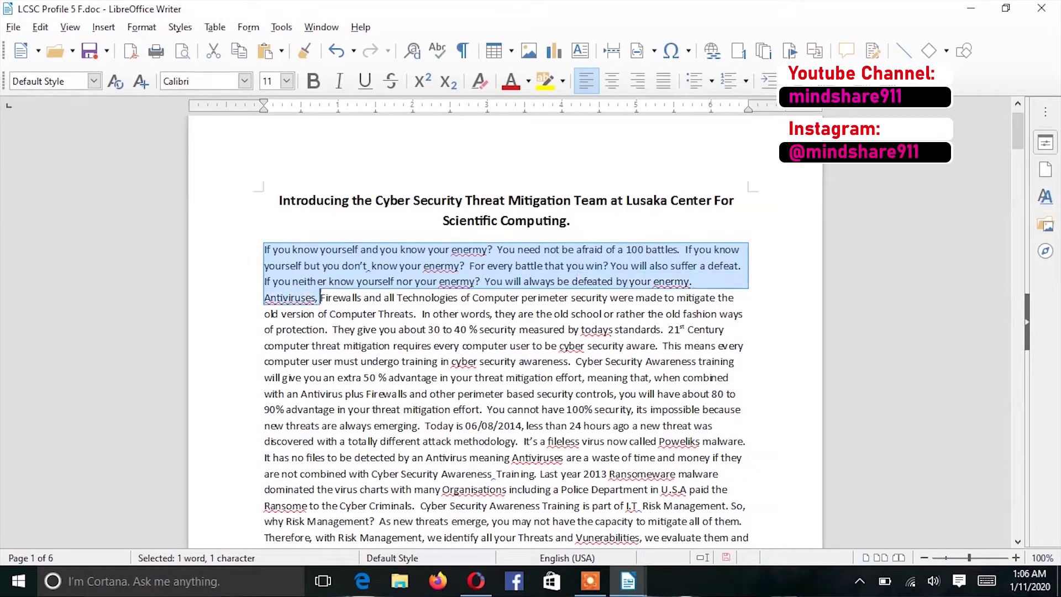
{"action": "key", "text": "shift+Right"}
{"action": "key", "text": "shift+Right"}
{"action": "key", "text": "shift+Right"}
{"action": "key", "text": "shift+Right"}
{"action": "key", "text": "shift+Right"}
{"action": "key", "text": "shift+Right"}
{"action": "key", "text": "shift+Right"}
{"action": "key", "text": "shift+Right"}
{"action": "key", "text": "shift+Right"}
{"action": "key", "text": "shift+Right"}
{"action": "key", "text": "shift+Right"}
{"action": "key", "text": "shift+Right"}
{"action": "key", "text": "shift+Right"}
{"action": "key", "text": "shift+Right"}
{"action": "key", "text": "shift+Right"}
{"action": "key", "text": "shift+Right"}
{"action": "key", "text": "shift+Right"}
{"action": "key", "text": "shift+Right"}
{"action": "key", "text": "shift+Right"}
{"action": "key", "text": "shift+Right"}
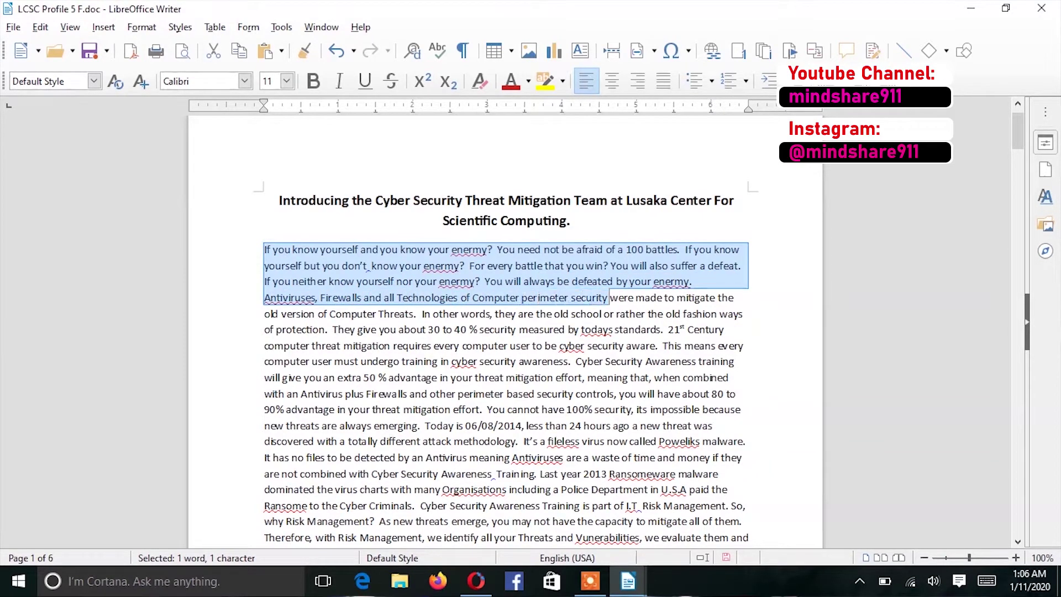
{"action": "key", "text": "shift+Right"}
{"action": "key", "text": "shift+Right"}
{"action": "key", "text": "shift+Right"}
{"action": "key", "text": "shift+Right"}
{"action": "key", "text": "shift+Right"}
{"action": "key", "text": "shift+Right"}
{"action": "key", "text": "shift+Right"}
{"action": "key", "text": "shift+Right"}
{"action": "key", "text": "shift+Right"}
{"action": "key", "text": "shift+Right"}
{"action": "key", "text": "shift+Right"}
{"action": "key", "text": "shift+Right"}
{"action": "key", "text": "shift+Right"}
{"action": "key", "text": "shift+Right"}
{"action": "key", "text": "shift+Right"}
{"action": "key", "text": "shift+Right"}
{"action": "key", "text": "shift+Right"}
{"action": "key", "text": "shift+Right"}
{"action": "key", "text": "shift+Right"}
{"action": "key", "text": "shift+Right"}
{"action": "key", "text": "shift+Down"}
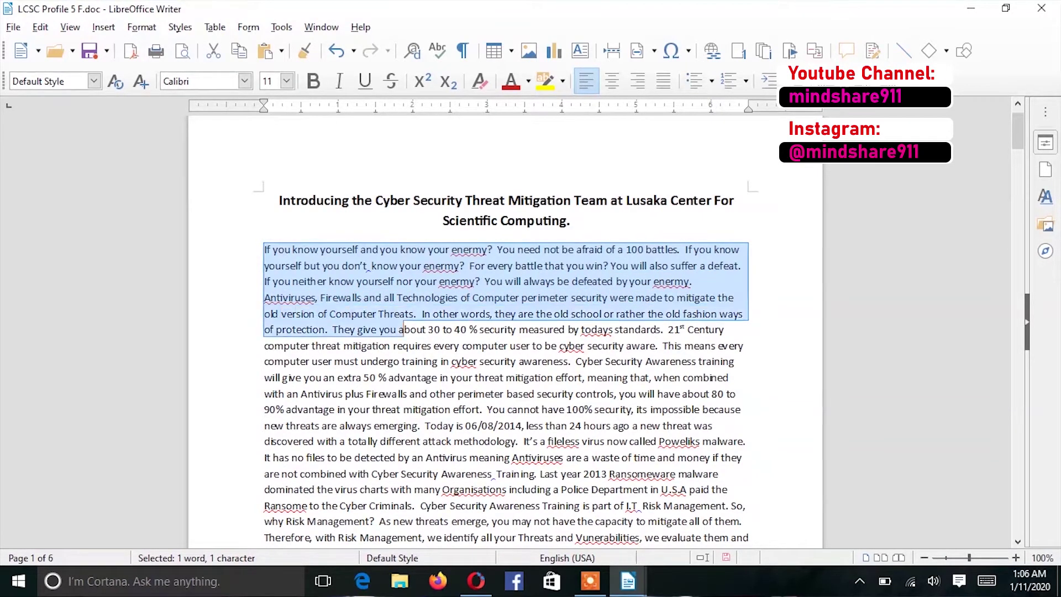
{"action": "key", "text": "shift+Down"}
{"action": "key", "text": "shift+Down"}
{"action": "key", "text": "shift+Down"}
{"action": "key", "text": "shift+Down"}
{"action": "key", "text": "shift+Down"}
{"action": "key", "text": "shift+Down"}
{"action": "key", "text": "shift+Down"}
{"action": "key", "text": "shift+Right"}
{"action": "key", "text": "shift+Right"}
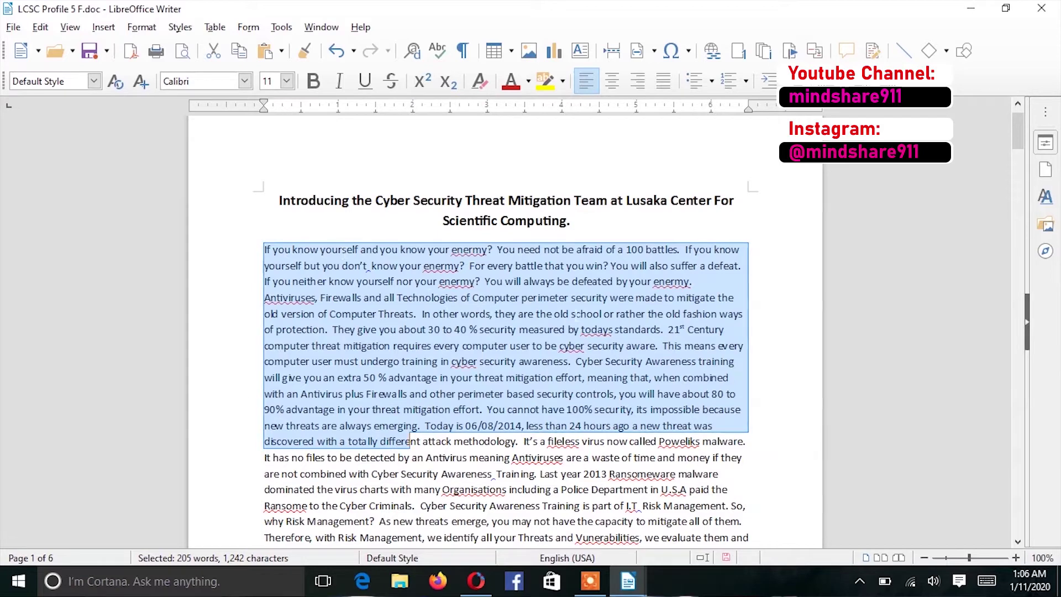
{"action": "left_click", "coordinate": [575, 315]}
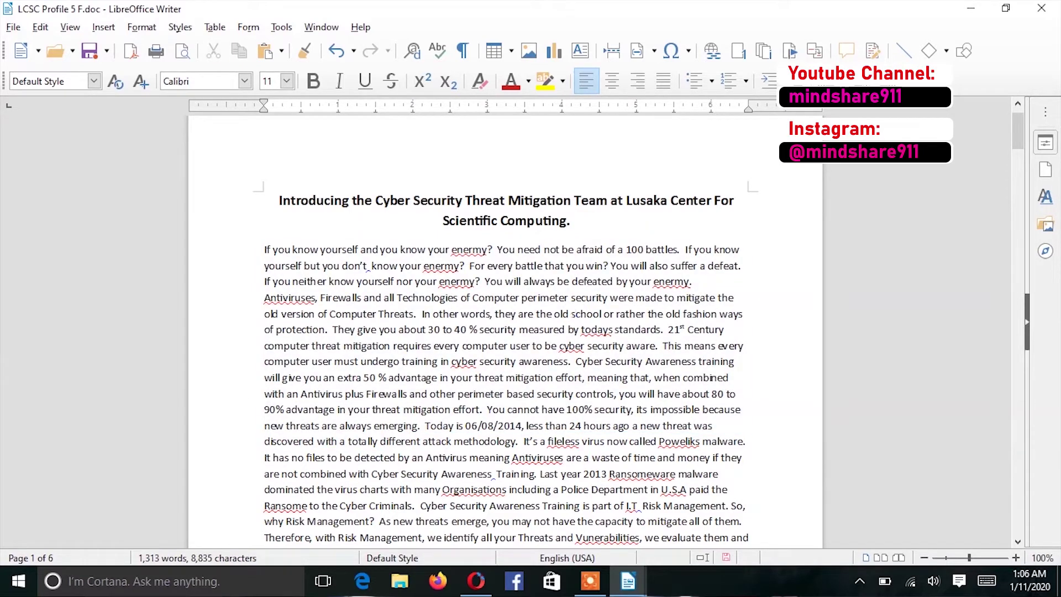
{"action": "key", "text": "alt+Tab"}
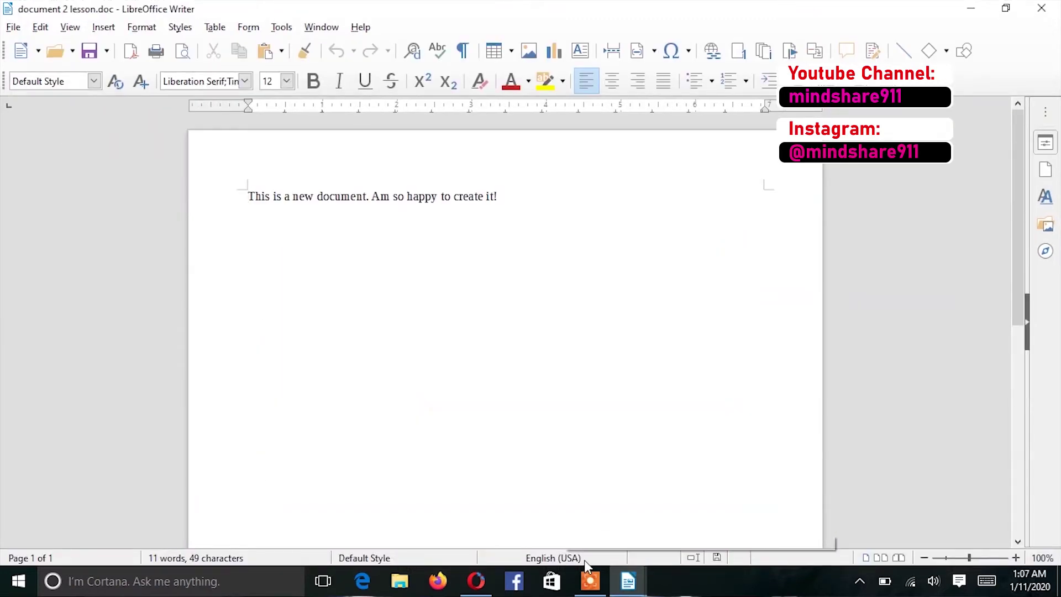
{"action": "left_click", "coordinate": [624, 584]}
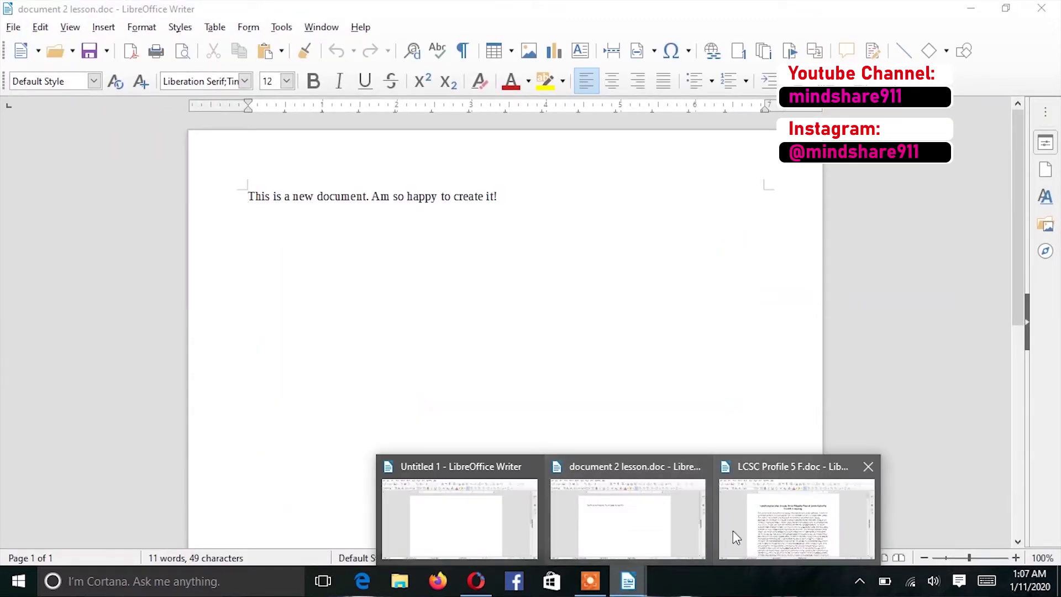
{"action": "left_click", "coordinate": [738, 529]}
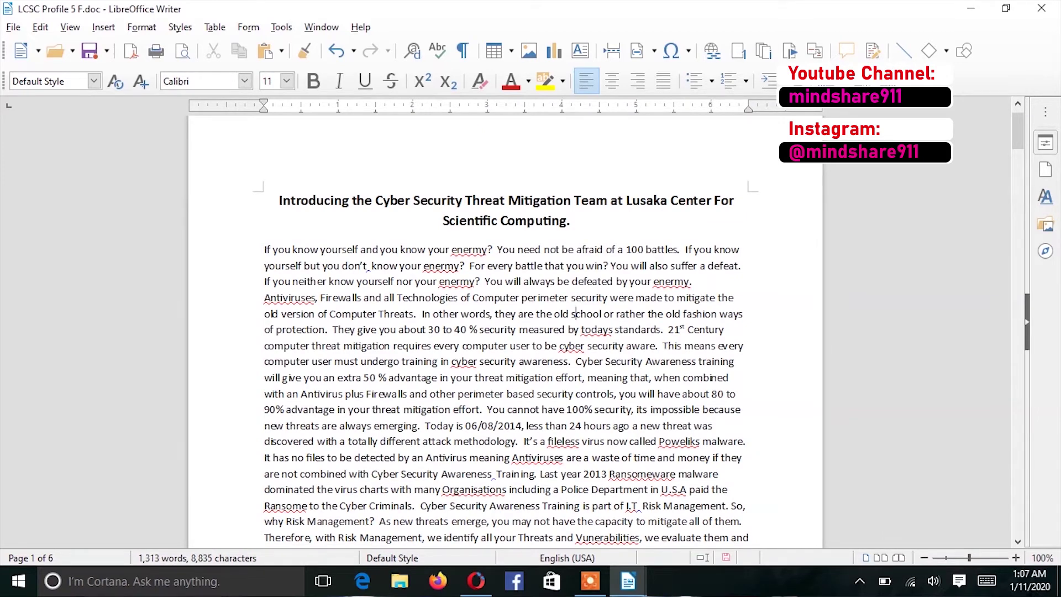
- Insert paragraph breaks before 'This means every' and before 'Today is 06/08/2014'
{"action": "key", "text": "Return"}
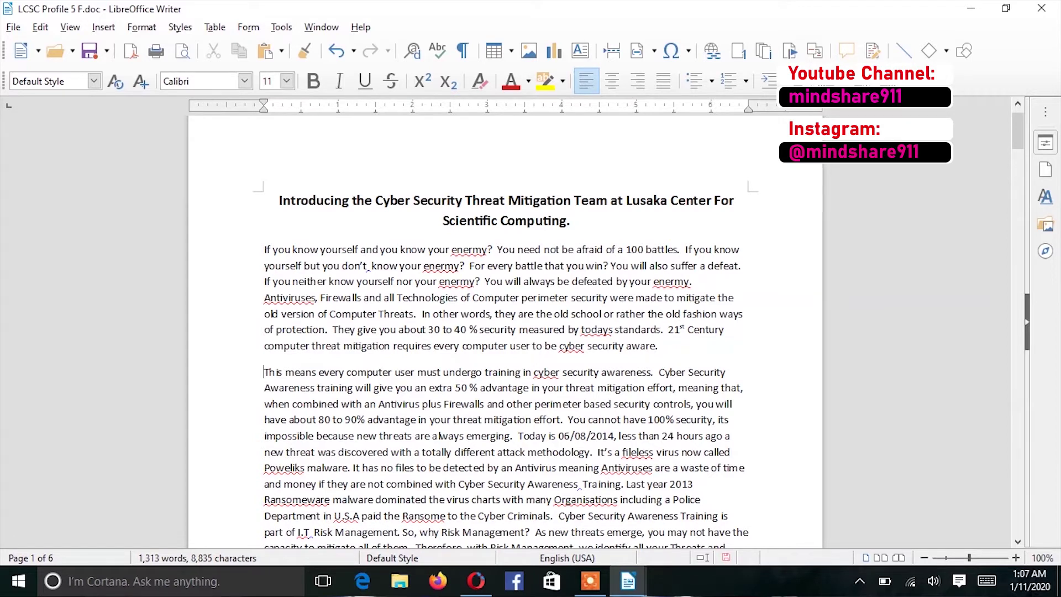
{"action": "left_click", "coordinate": [520, 437]}
{"action": "key", "text": "Return"}
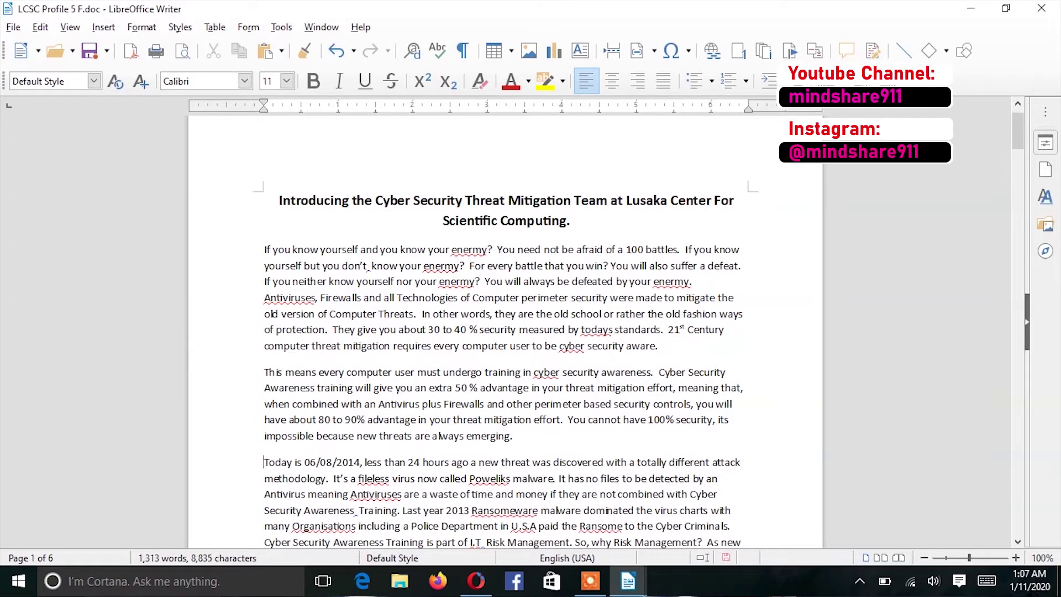
{"action": "left_click", "coordinate": [264, 249]}
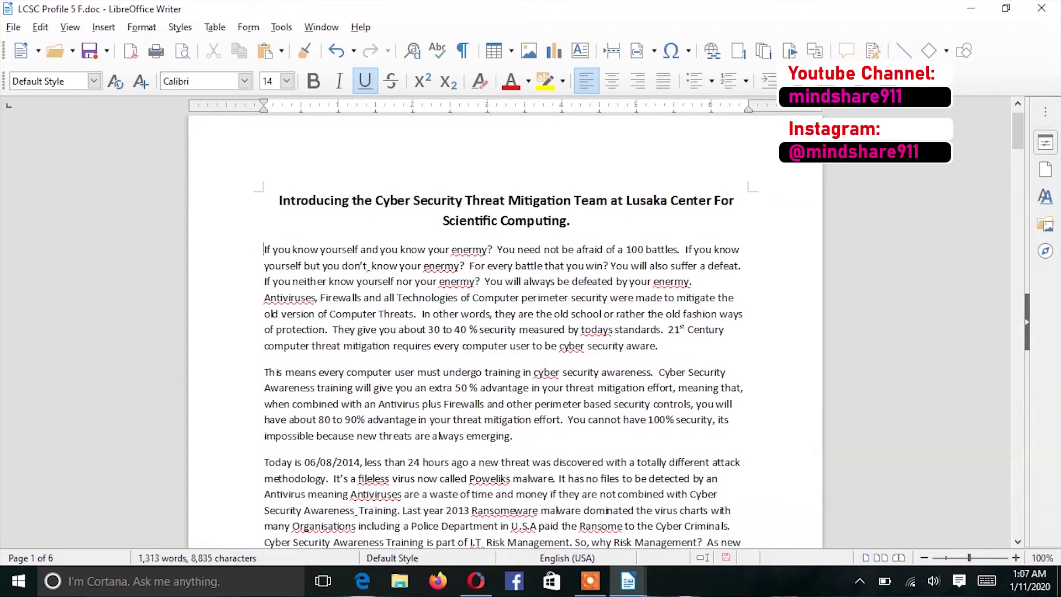
- Extend the selection over the whole 'If you know yourself' paragraph, ending at 'cyber security aware.'
{"action": "key", "text": "shift+Down"}
{"action": "key", "text": "shift+Down"}
{"action": "key", "text": "shift+Down"}
{"action": "key", "text": "shift+Down"}
{"action": "key", "text": "shift+Down"}
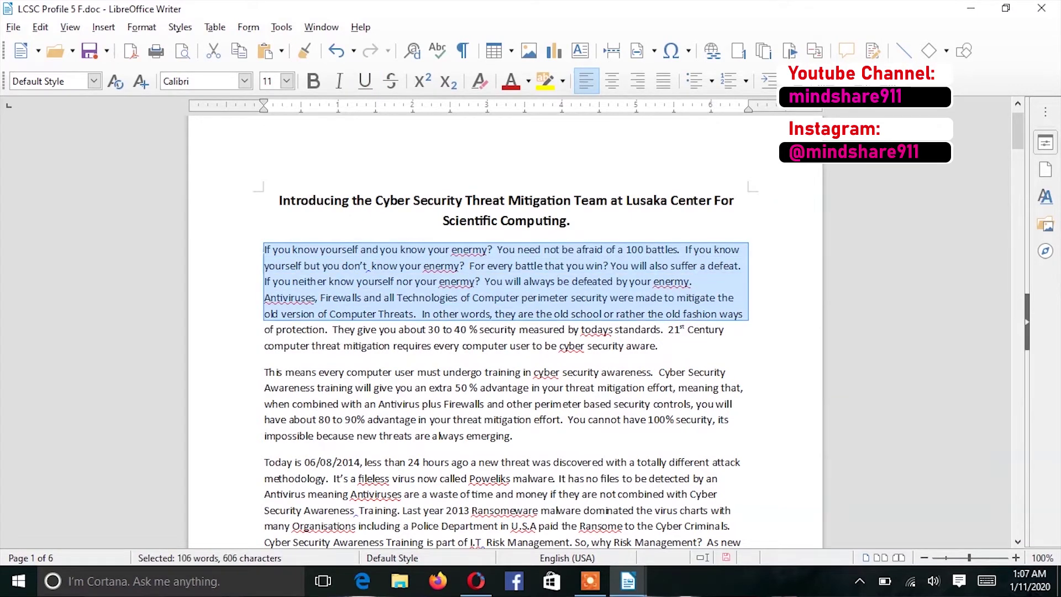
{"action": "key", "text": "shift+Down"}
{"action": "key", "text": "shift+Down"}
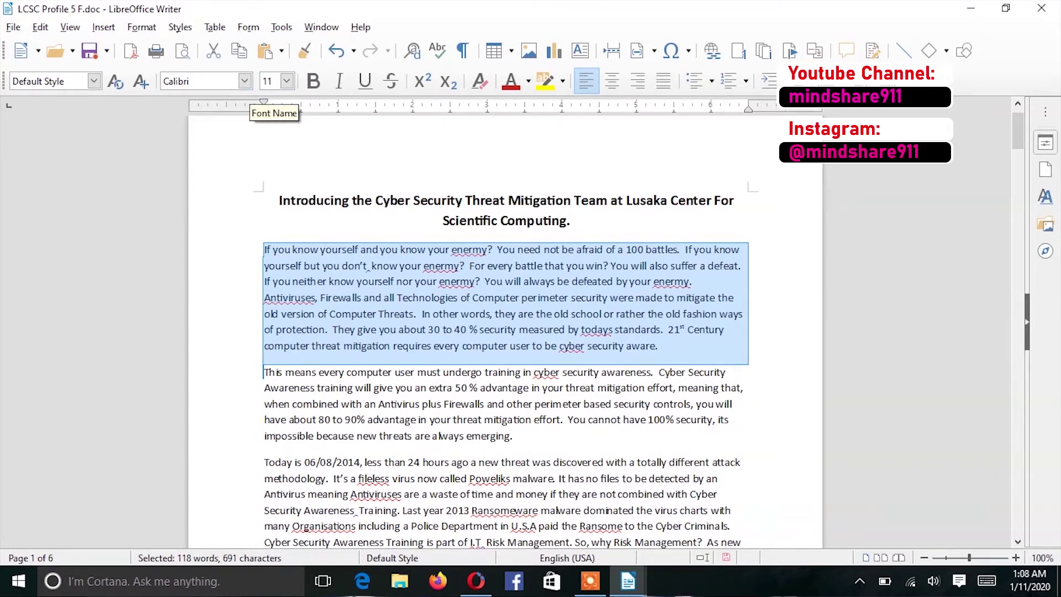
- Change the selected first paragraph's font to Comic Sans MS
{"action": "left_click", "coordinate": [246, 81]}
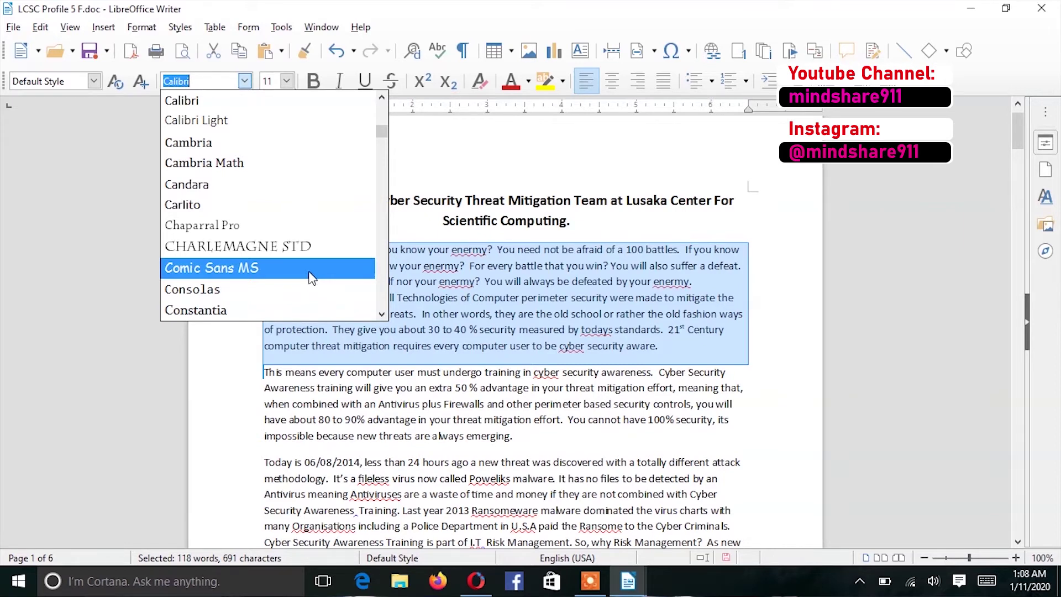
{"action": "left_click", "coordinate": [311, 276]}
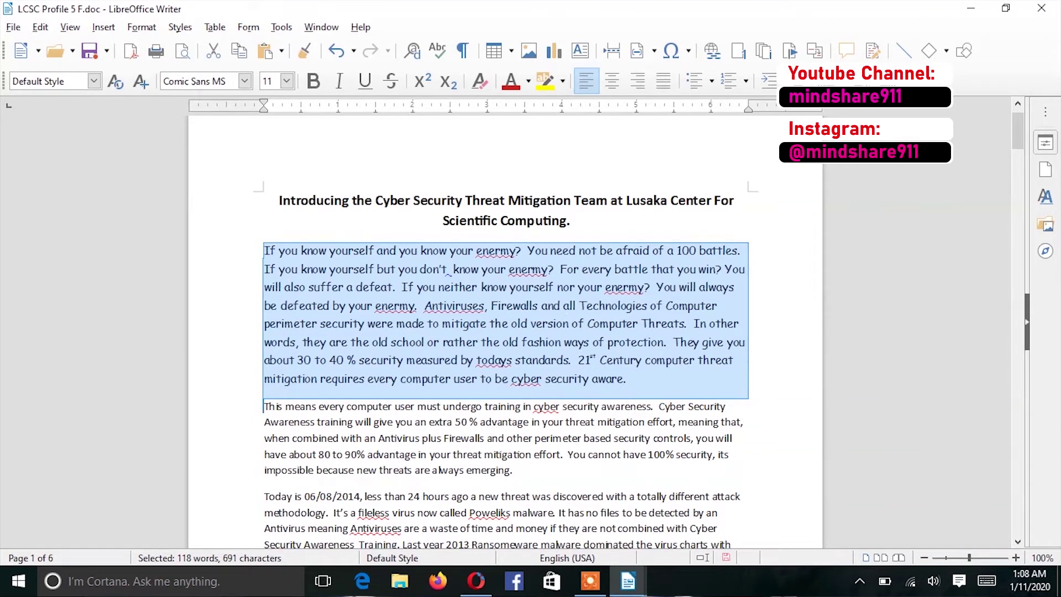
- Change the first paragraph's font size from 11 to 12 and deselect it
{"action": "left_click", "coordinate": [287, 81]}
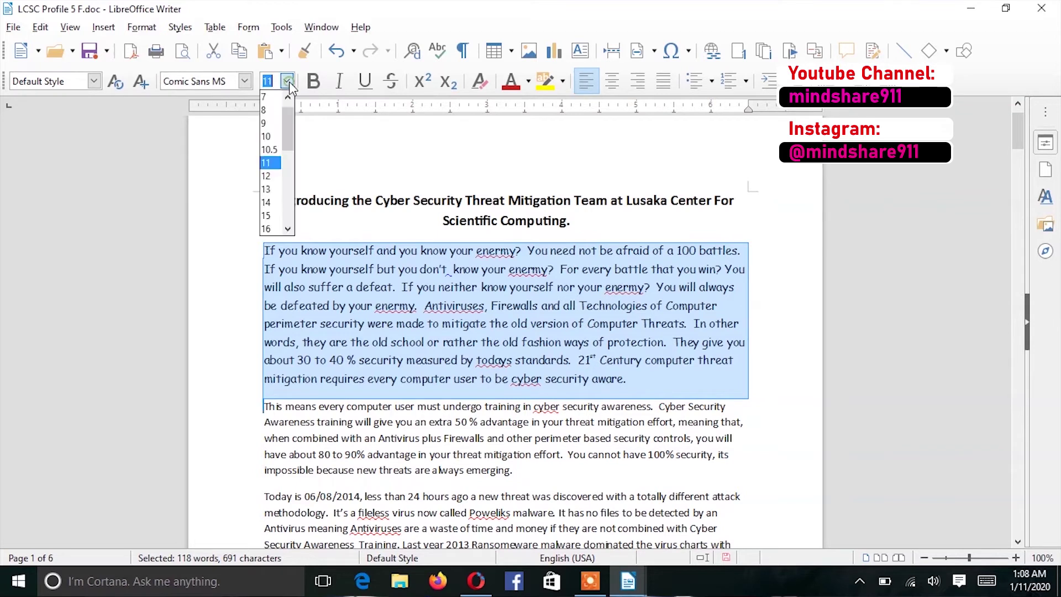
{"action": "left_click", "coordinate": [275, 178]}
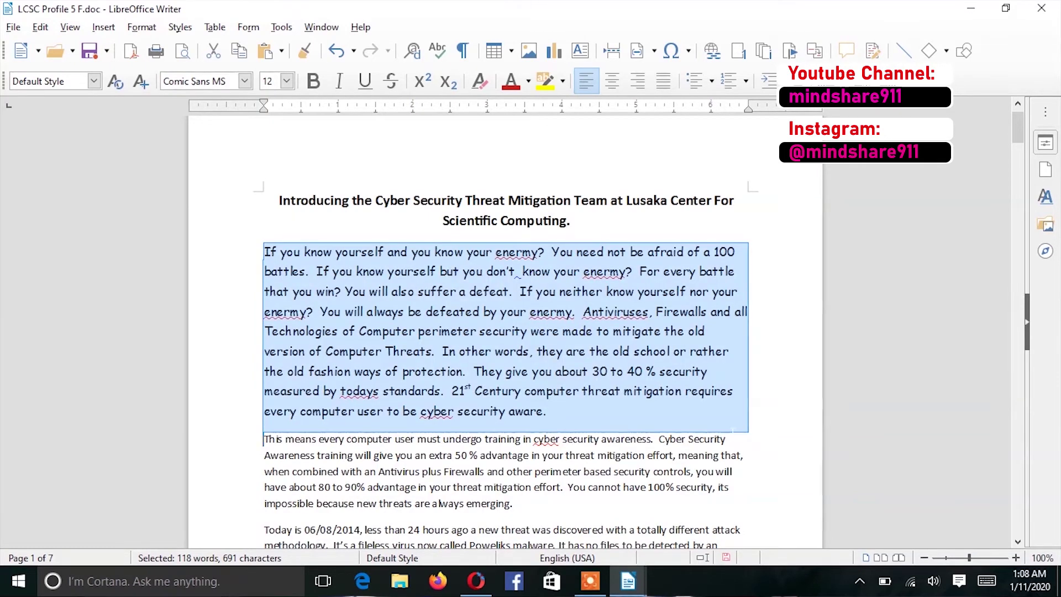
{"action": "left_click", "coordinate": [740, 438]}
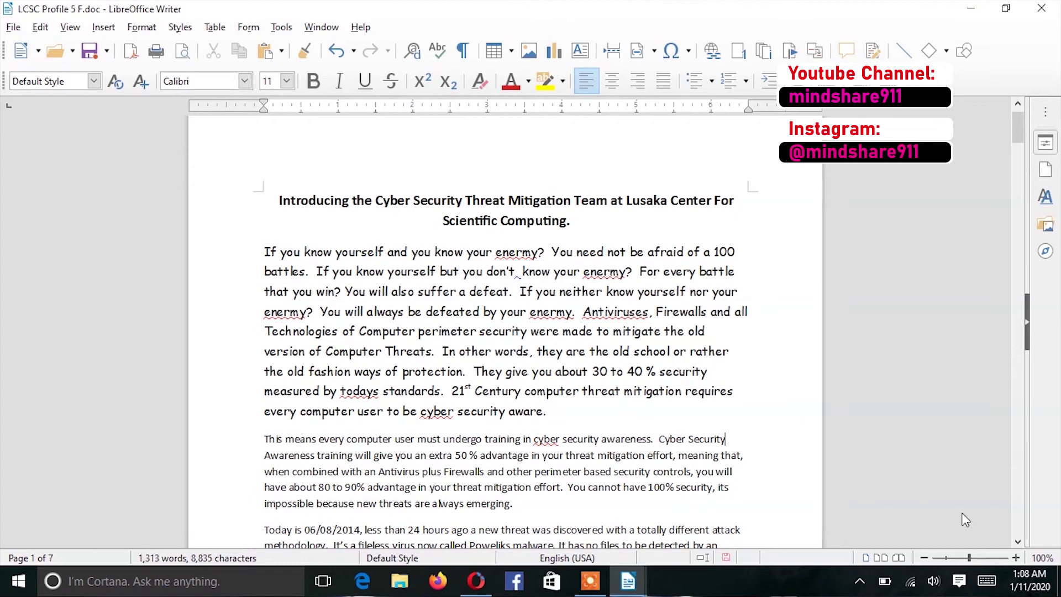
{"action": "left_click", "coordinate": [1018, 542]}
{"action": "left_click", "coordinate": [1018, 542]}
{"action": "left_click", "coordinate": [1018, 542]}
{"action": "left_click", "coordinate": [1019, 542]}
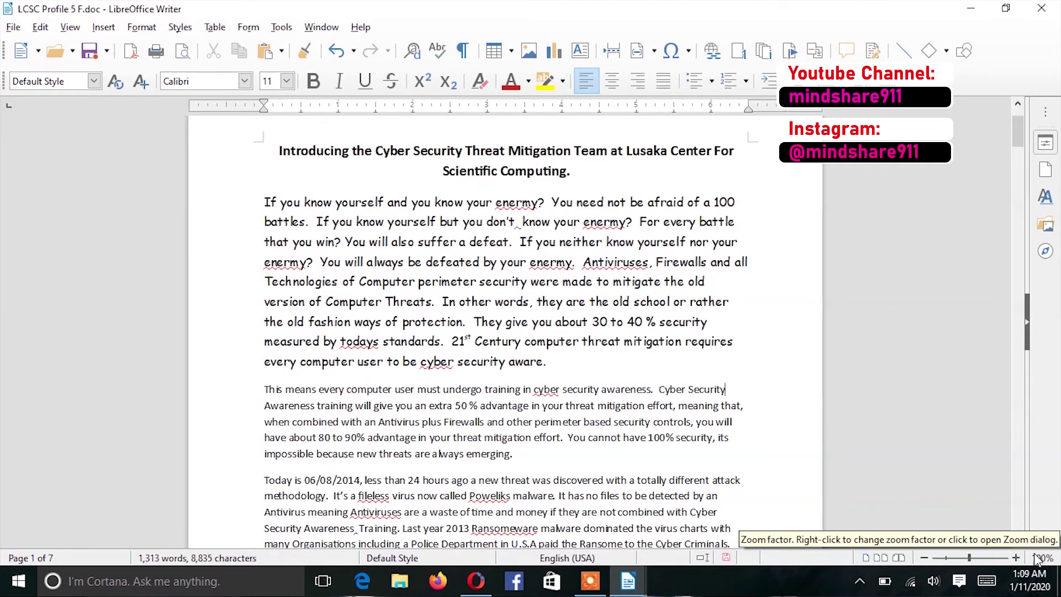
{"action": "left_click", "coordinate": [1018, 542]}
{"action": "left_click", "coordinate": [1018, 542]}
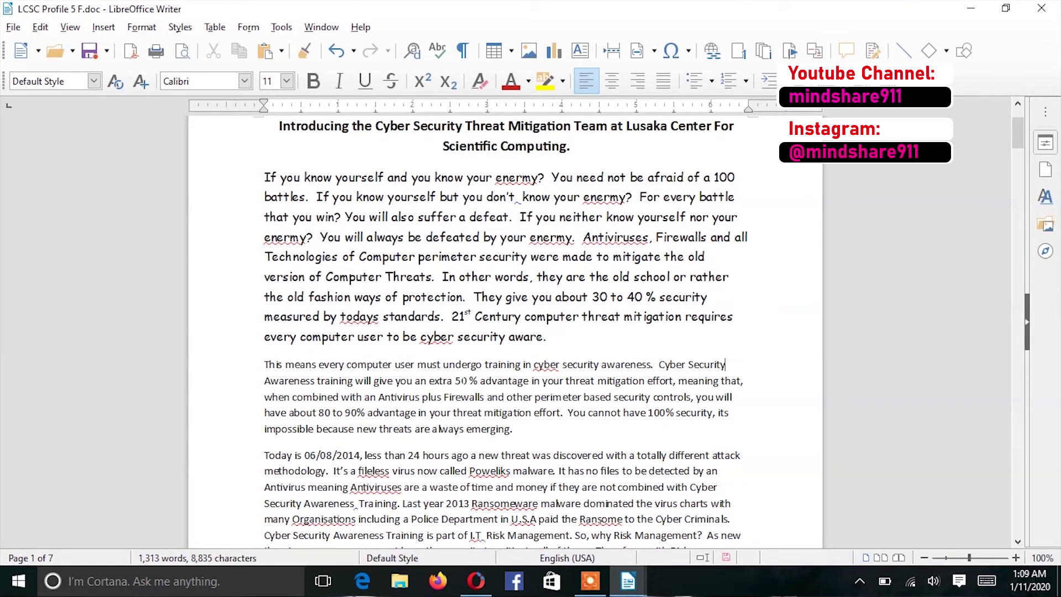
{"action": "left_click", "coordinate": [265, 364]}
- Select the paragraph from 'This means every' to 'always emerging.'
{"action": "left_click_drag", "start_coordinate": [264, 365], "coordinate": [513, 429]}
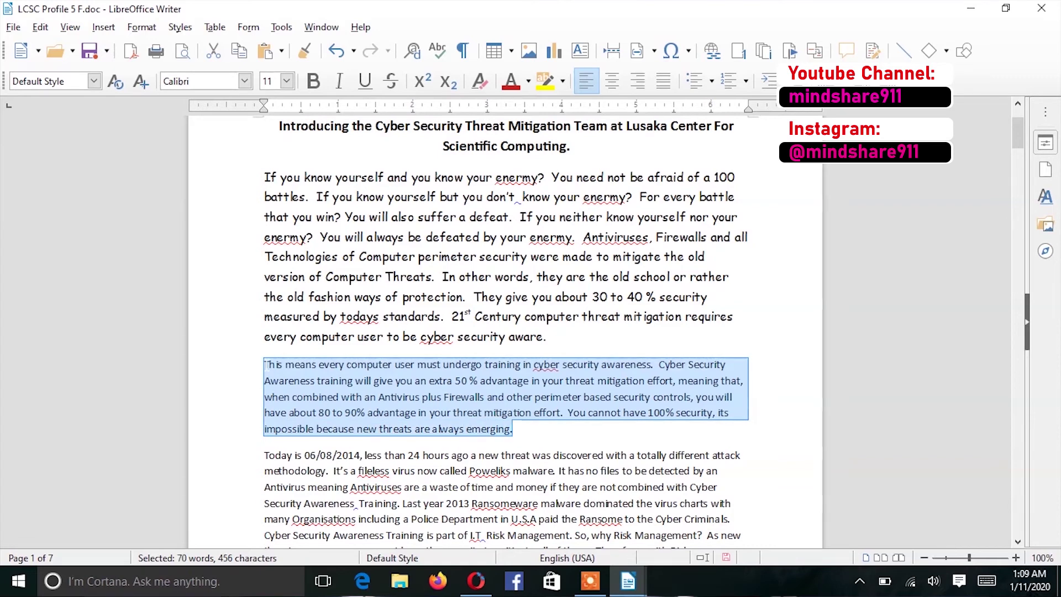
- Apply Comic Sans MS at 12 pt to the 'This means every' paragraph
{"action": "left_click", "coordinate": [245, 81]}
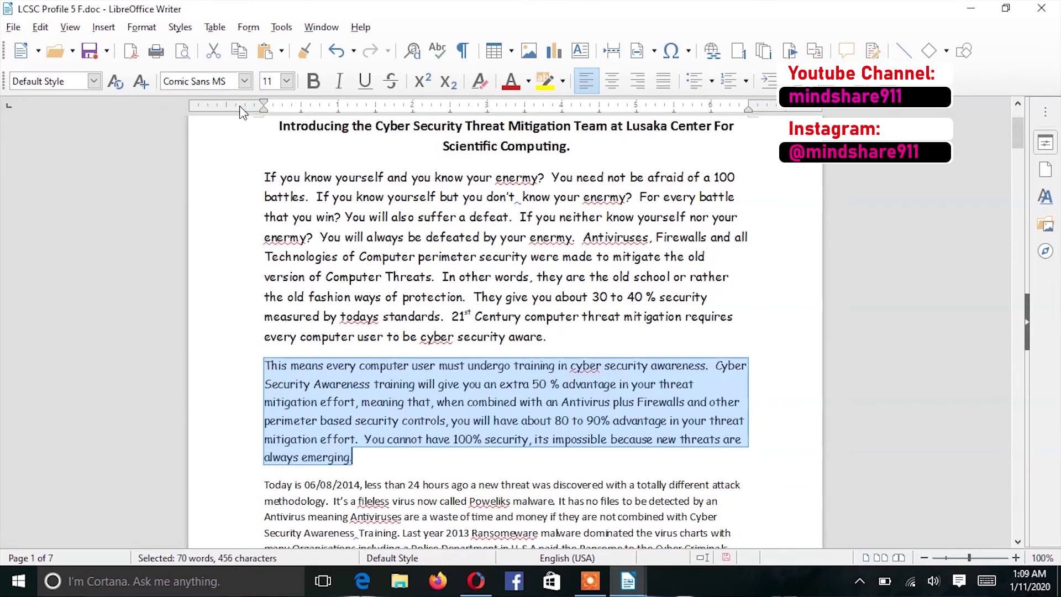
{"action": "left_click", "coordinate": [287, 81]}
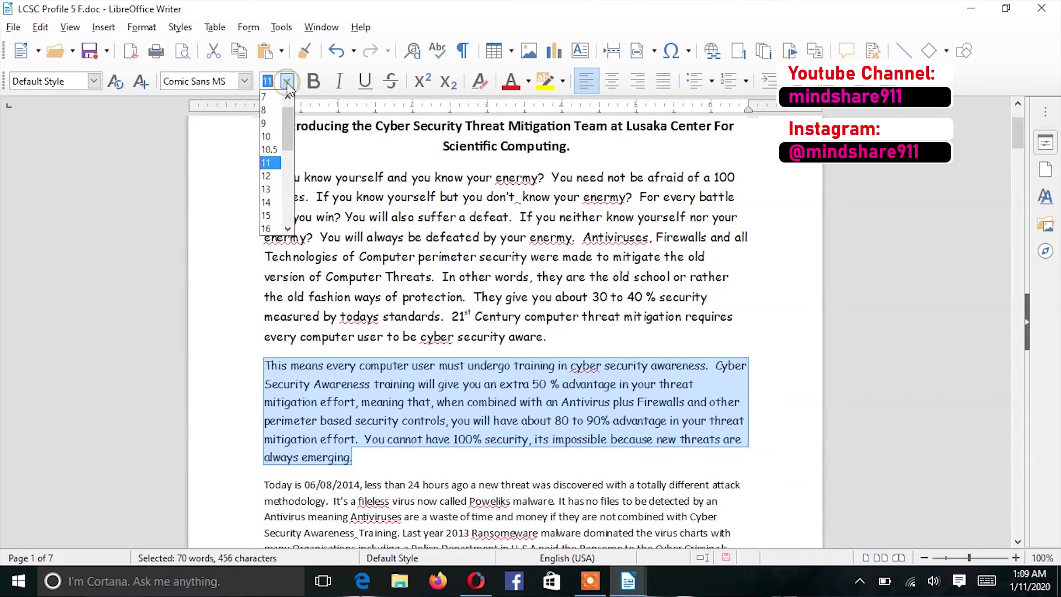
{"action": "left_click", "coordinate": [269, 176]}
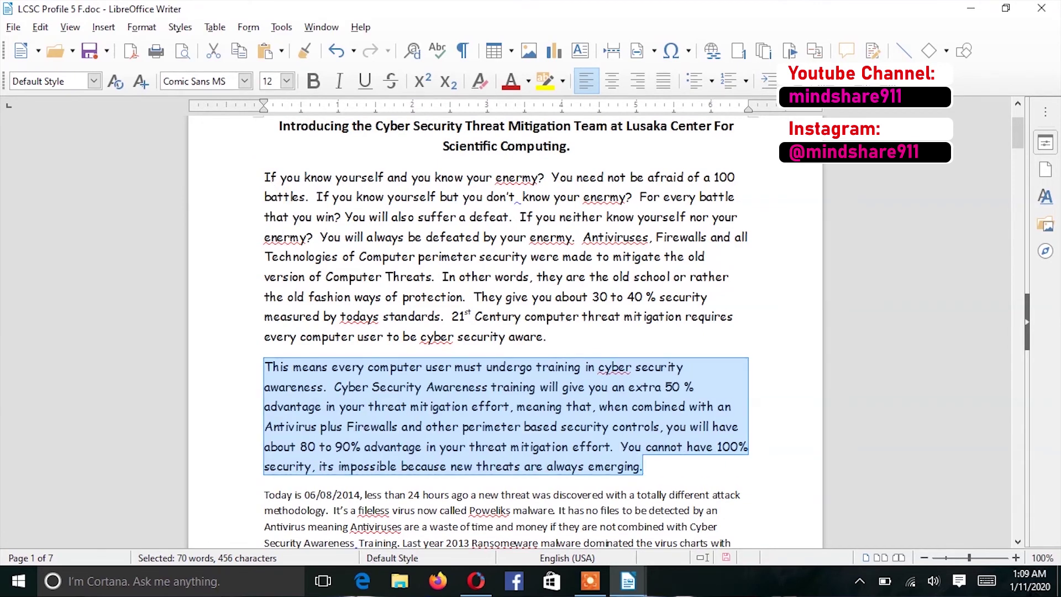
{"action": "left_click", "coordinate": [552, 337]}
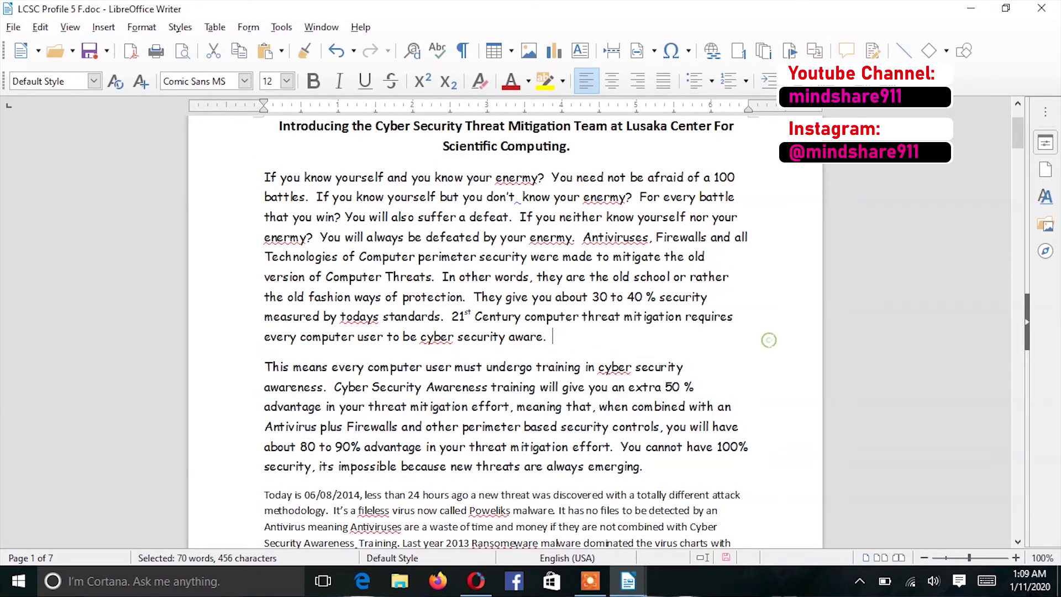